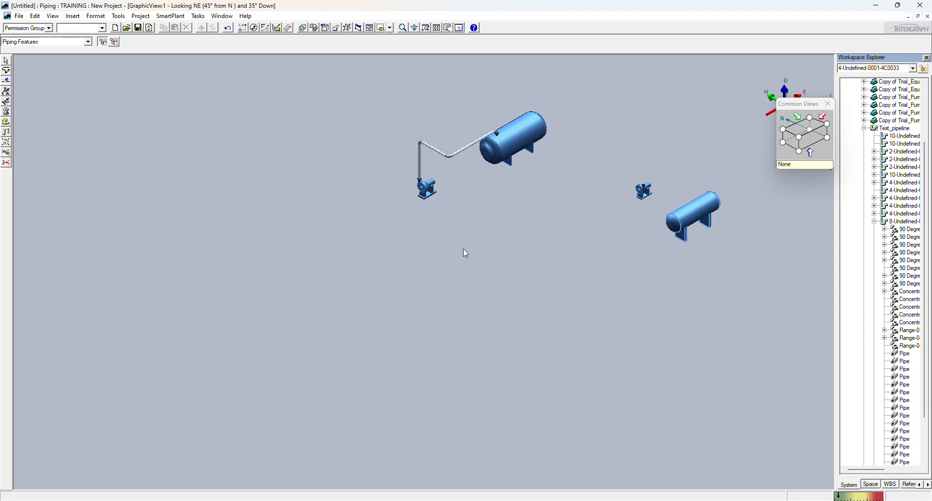
Start routing a new pipe run from the Suction nozzle of the pump connected to the large horizontal vessel.
{"action": "middle_click_drag", "start_coordinate": [428, 227], "coordinate": [428, 316]}
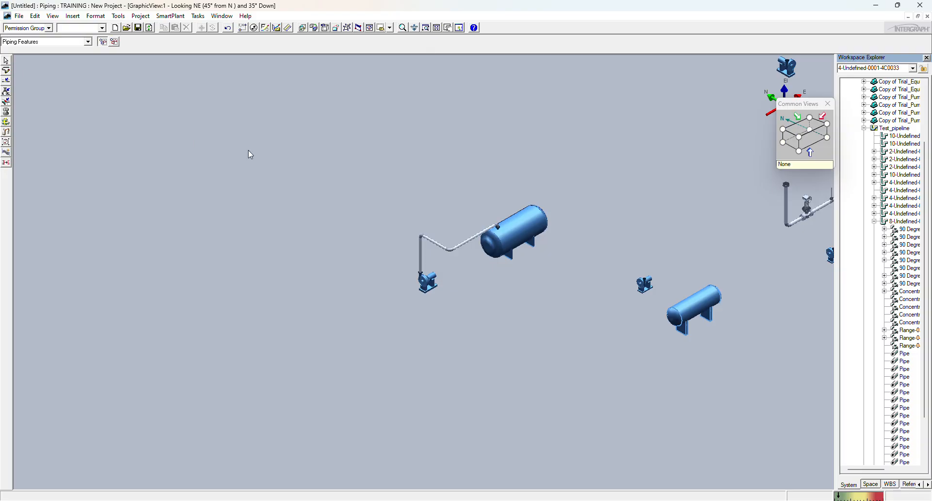
{"action": "left_click", "coordinate": [7, 72]}
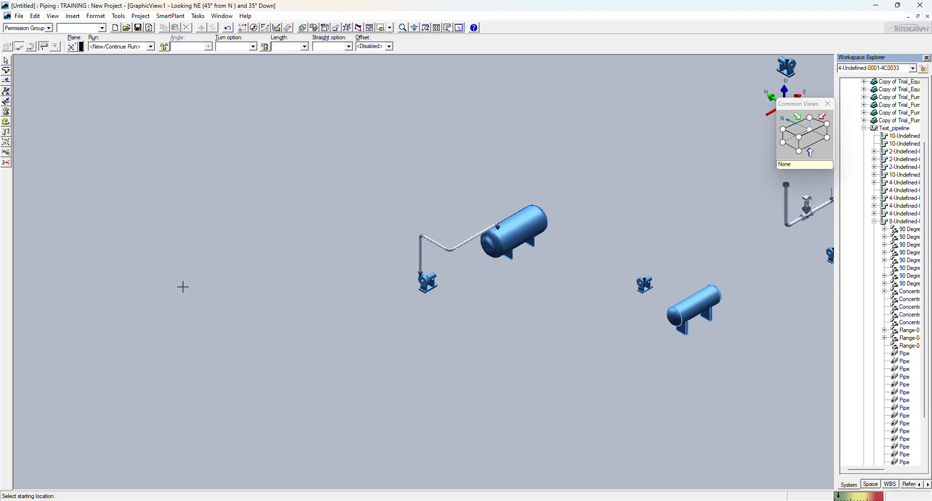
{"action": "scroll", "coordinate": [405, 286], "scroll_direction": "up", "scroll_amount": 3}
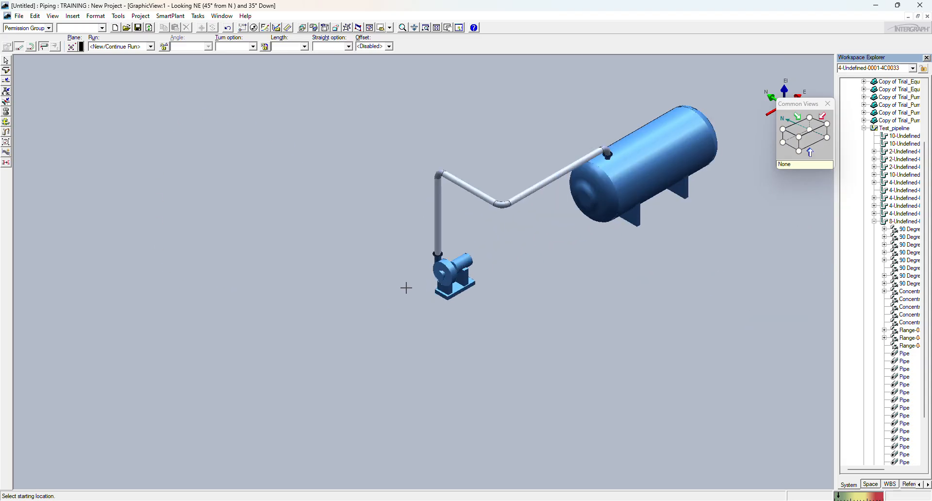
{"action": "scroll", "coordinate": [439, 275], "scroll_direction": "up", "scroll_amount": 2}
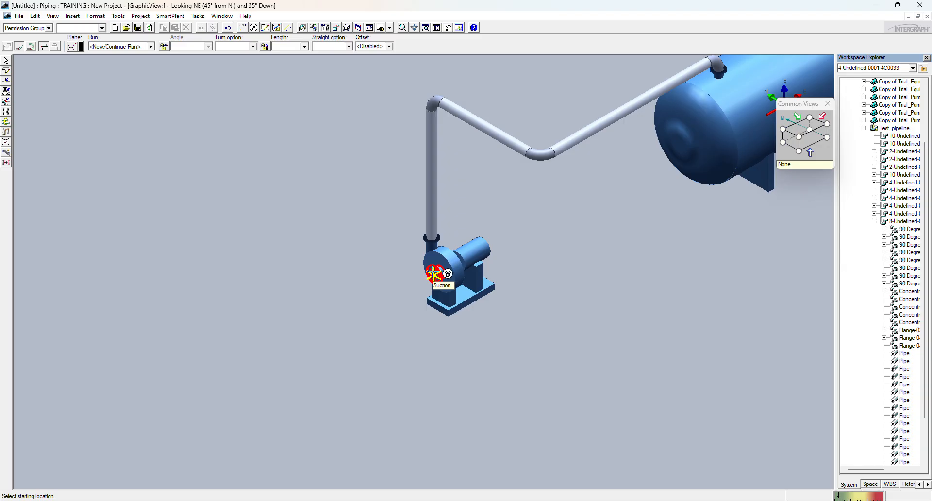
{"action": "left_click", "coordinate": [433, 274]}
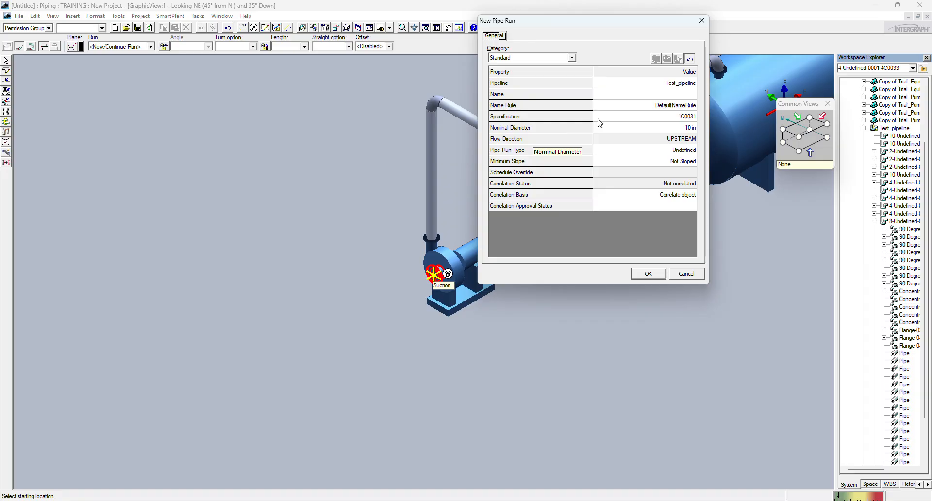
Set the new pipe run's minimum slope to 2.00 mm / 1.00 m.
{"action": "left_click", "coordinate": [662, 116]}
{"action": "left_click", "coordinate": [663, 116]}
{"action": "left_click", "coordinate": [661, 118]}
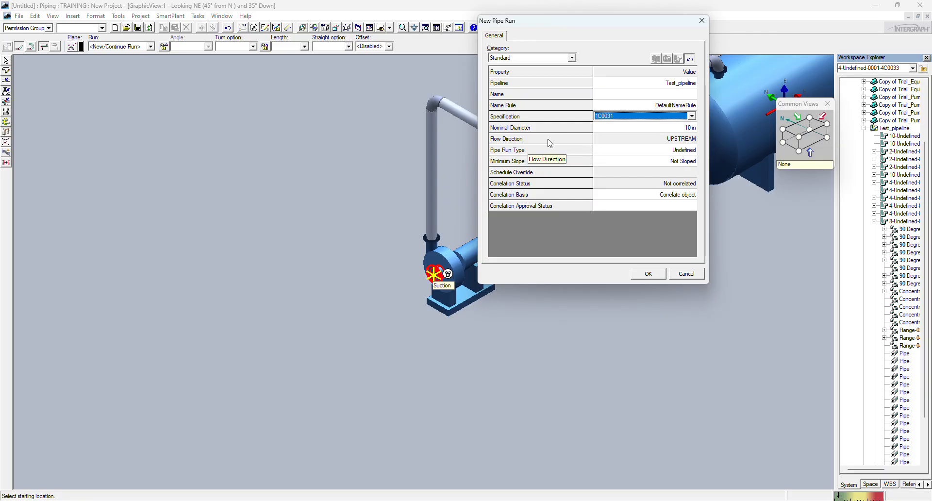
{"action": "left_click", "coordinate": [665, 142]}
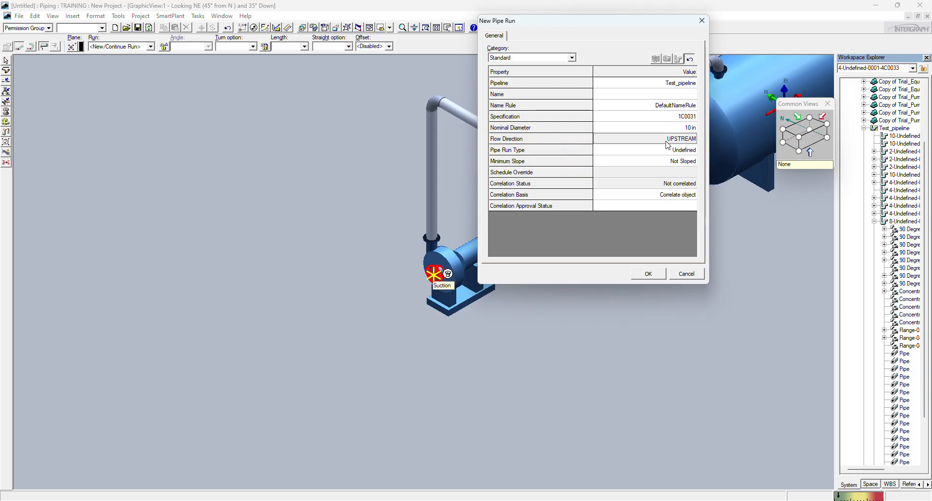
{"action": "left_click", "coordinate": [657, 150]}
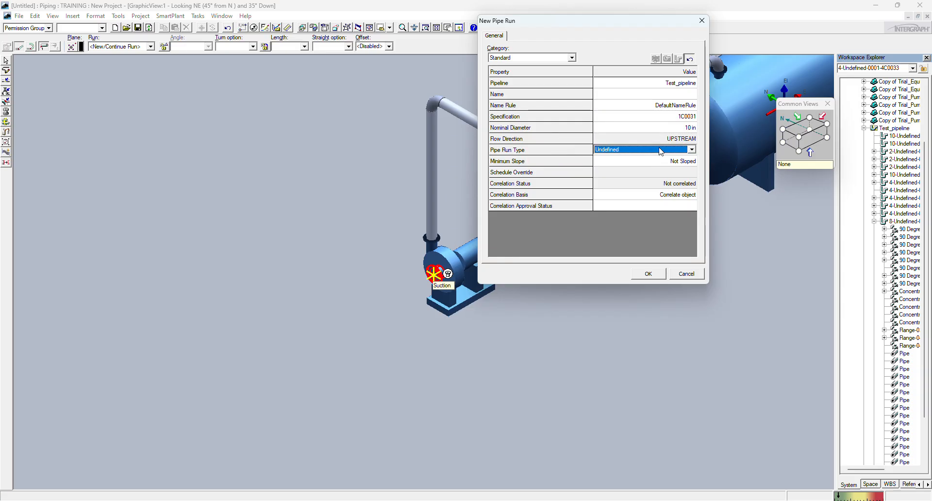
{"action": "left_click", "coordinate": [660, 140]}
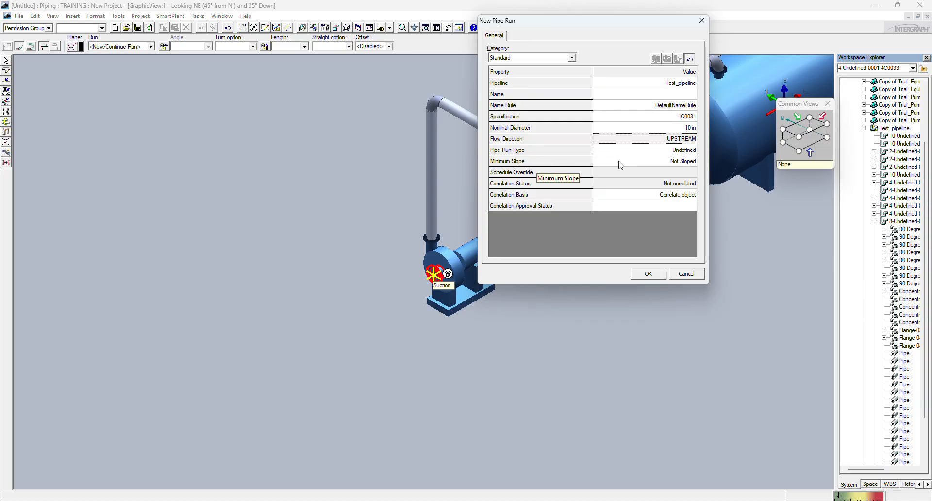
{"action": "left_click", "coordinate": [656, 161]}
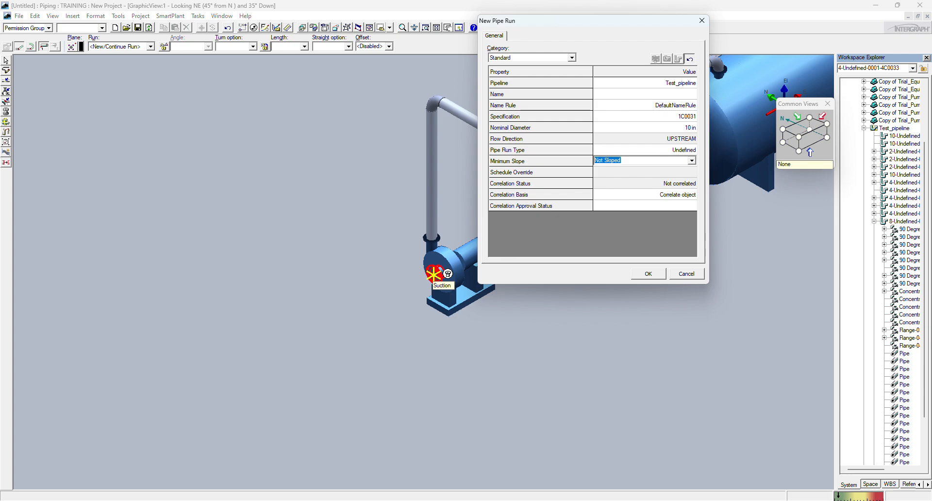
{"action": "type", "text": "2"}
{"action": "key", "text": "Tab"}
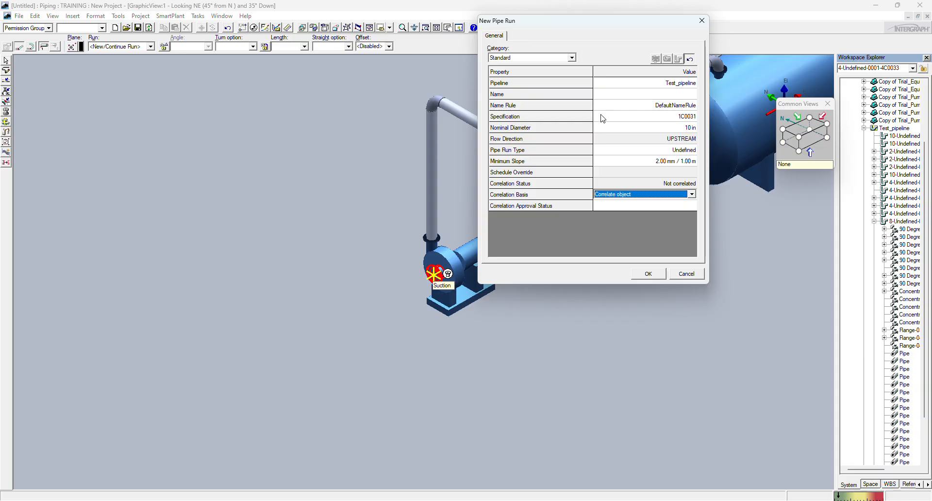
Set the run's design maximum temperature to 0.00 C and design maximum pressure to 0.00 Pa, and return to the Standard properties.
{"action": "left_click", "coordinate": [572, 58]}
{"action": "left_click", "coordinate": [553, 79]}
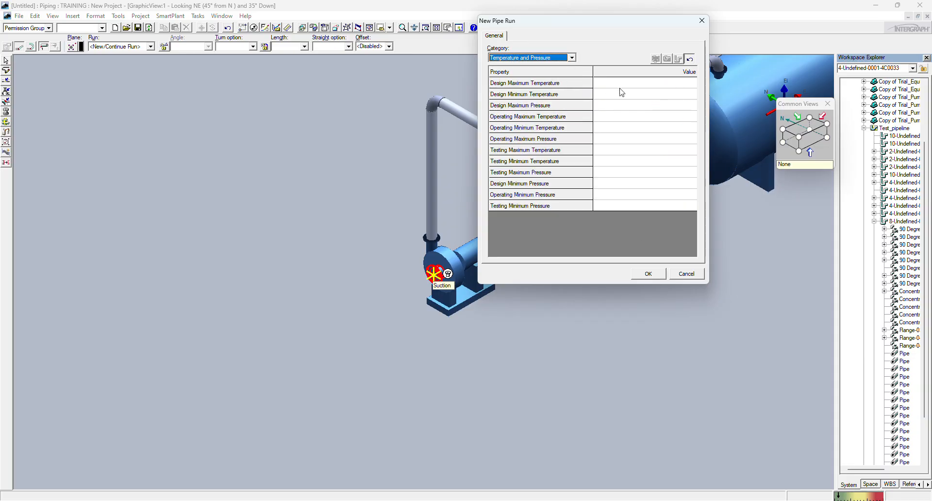
{"action": "left_click", "coordinate": [659, 85]}
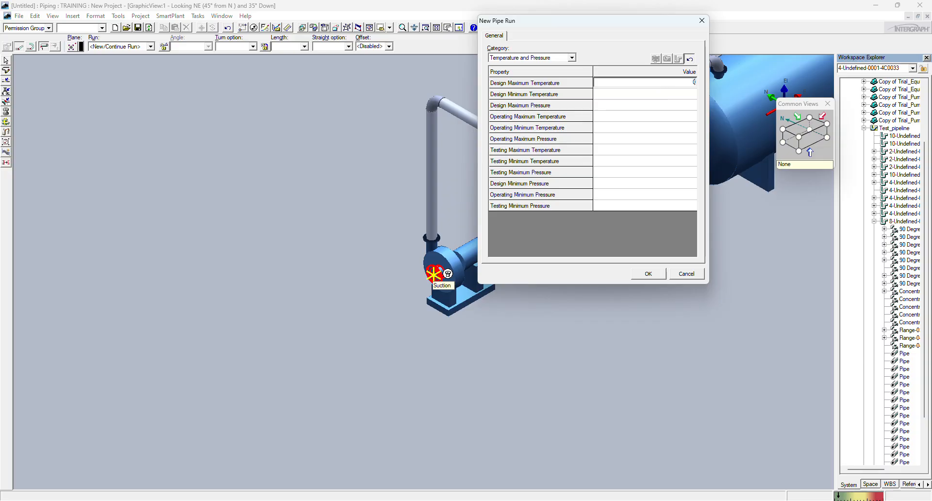
{"action": "key", "text": "Return"}
{"action": "key", "text": "Return"}
{"action": "key", "text": "Return"}
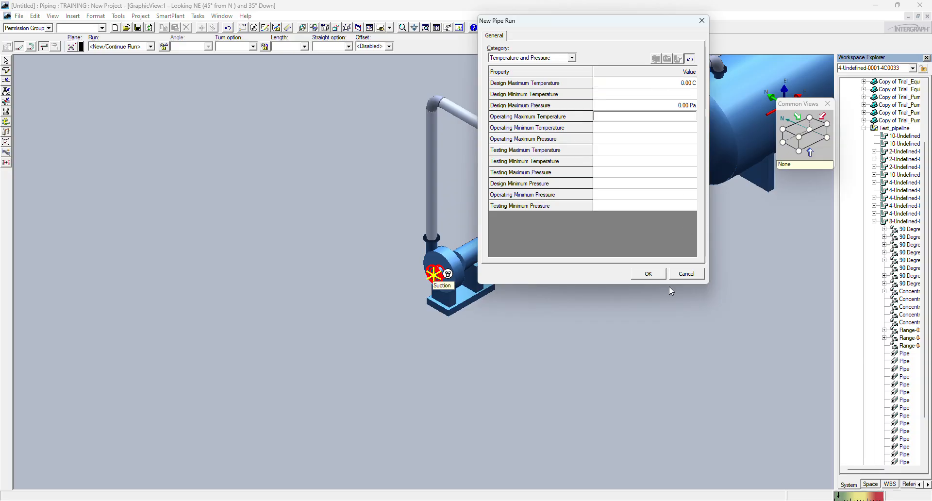
{"action": "left_click", "coordinate": [563, 57]}
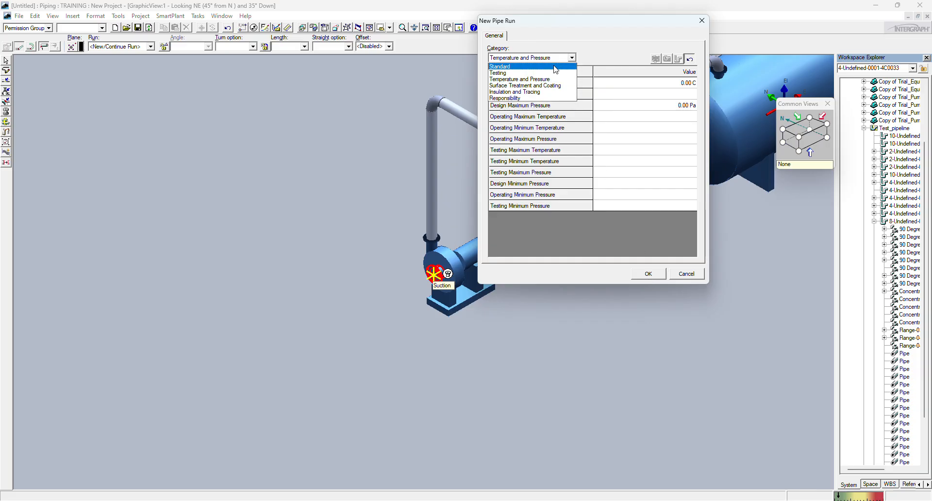
{"action": "left_click", "coordinate": [554, 66]}
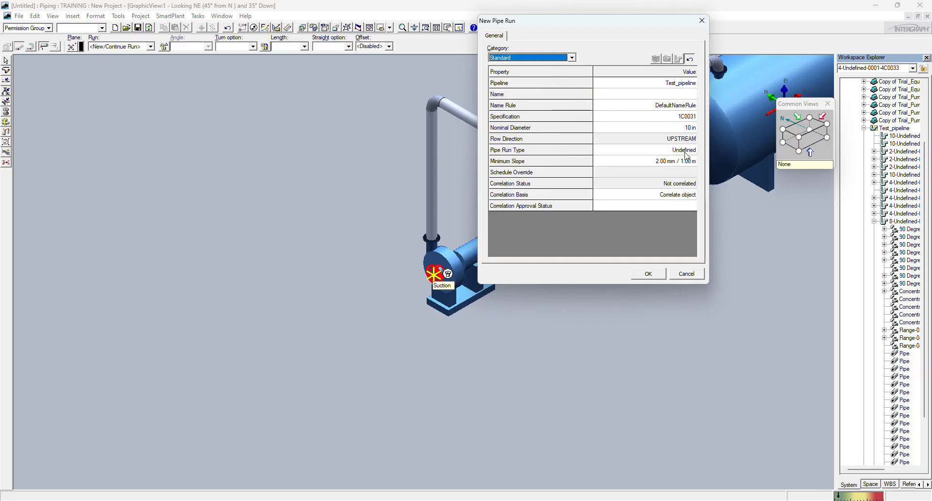
Accept the pipe run properties and define the routing start as the high point so the run slopes down.
{"action": "left_click", "coordinate": [649, 273]}
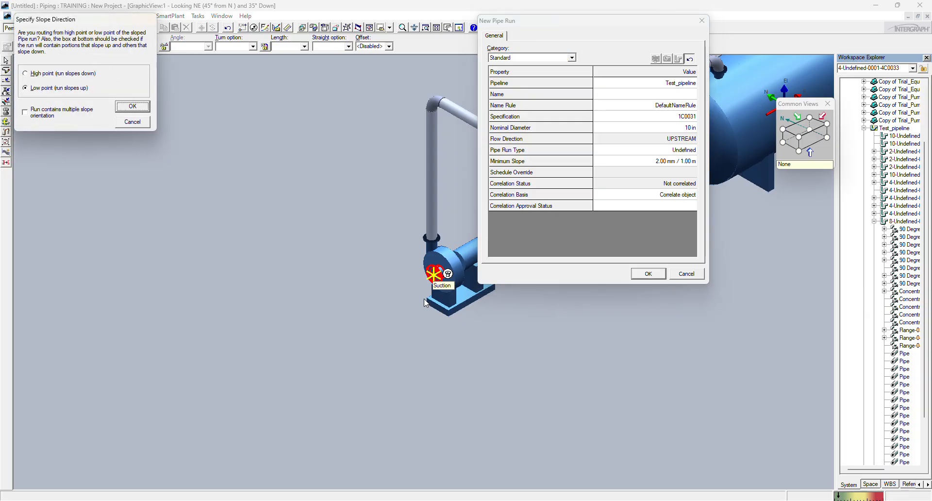
{"action": "left_click", "coordinate": [47, 74]}
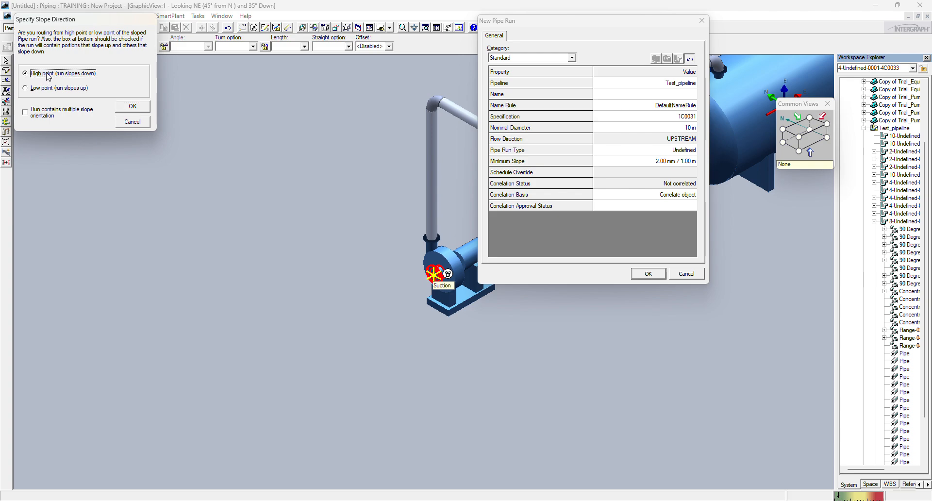
{"action": "left_click", "coordinate": [85, 90]}
{"action": "left_click", "coordinate": [90, 73]}
{"action": "left_click", "coordinate": [132, 107]}
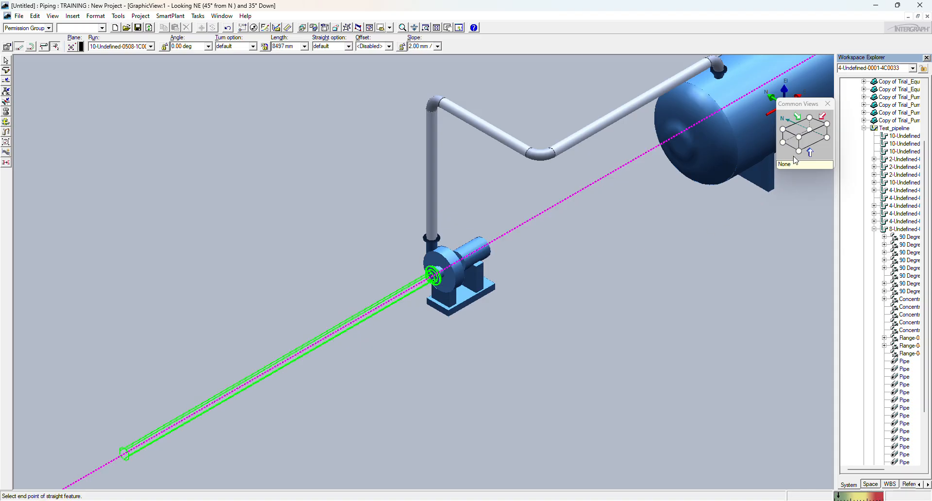
Route a straight sloped pipe about 12250 mm long westward from the pump suction, using the view looking North.
{"action": "left_click", "coordinate": [817, 138]}
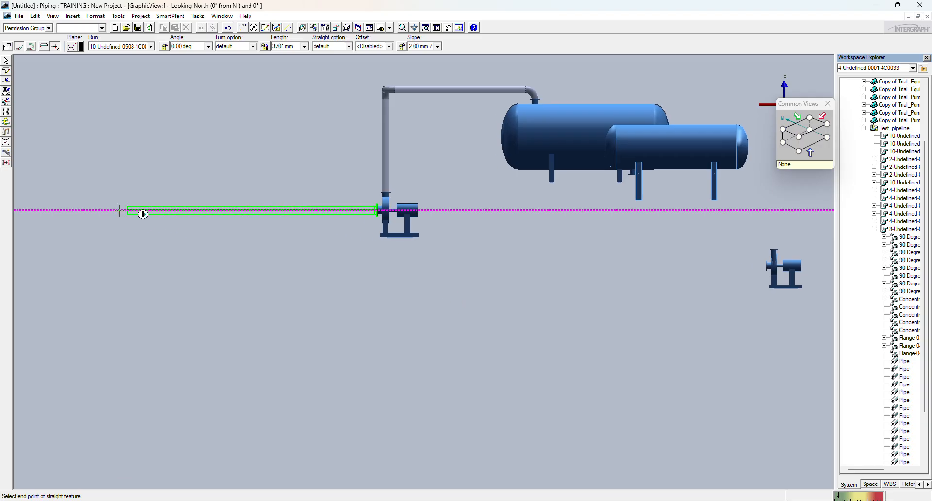
{"action": "middle_click_drag", "start_coordinate": [83, 210], "coordinate": [244, 216]}
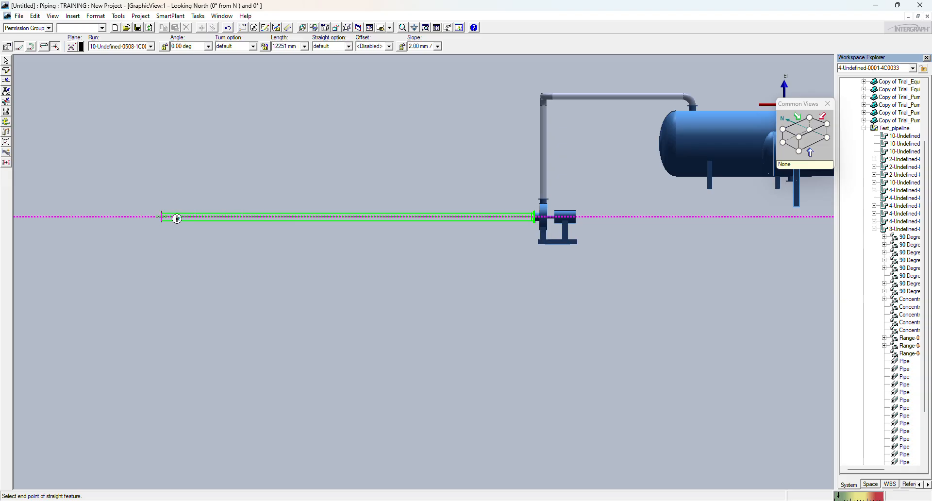
{"action": "left_click", "coordinate": [177, 218]}
{"action": "key", "text": "Escape"}
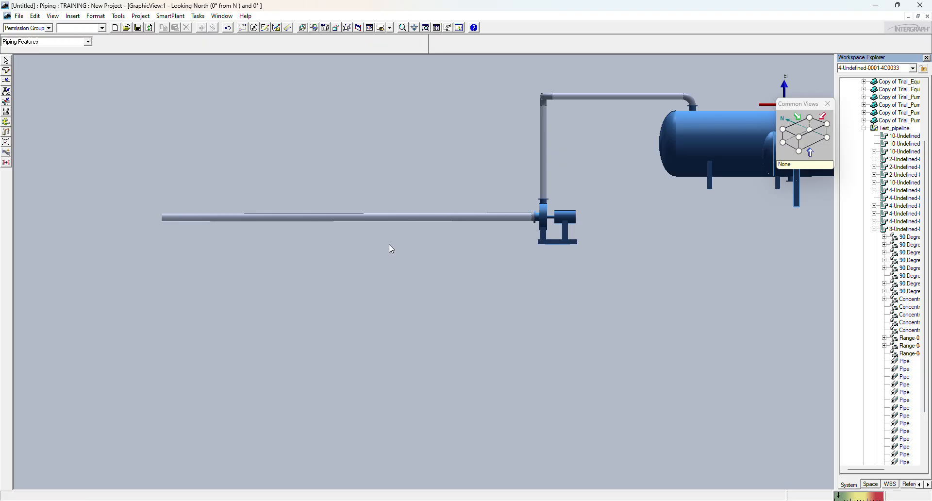
Check the global coordinates at both ends of the sloped pipe with PinPoint to compare their elevations.
{"action": "scroll", "coordinate": [514, 233], "scroll_direction": "up", "scroll_amount": 2}
{"action": "scroll", "coordinate": [570, 221], "scroll_direction": "down", "scroll_amount": 2}
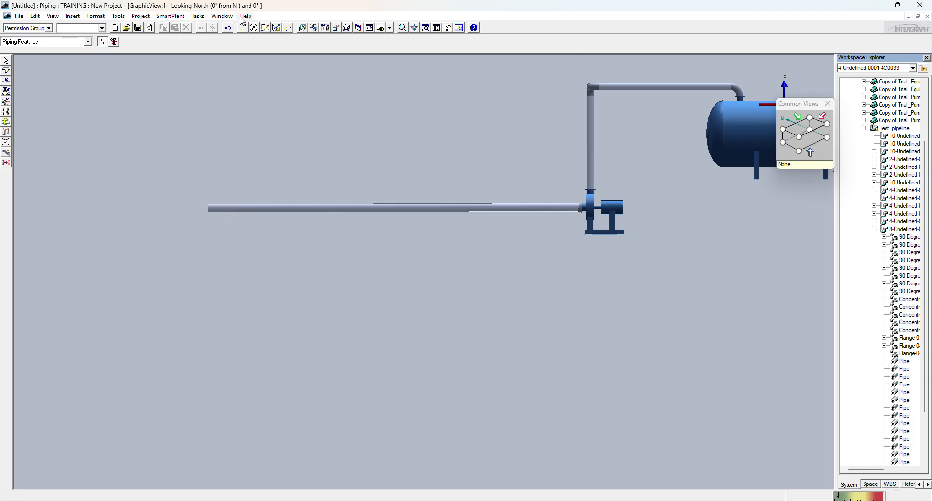
{"action": "left_click", "coordinate": [287, 27]}
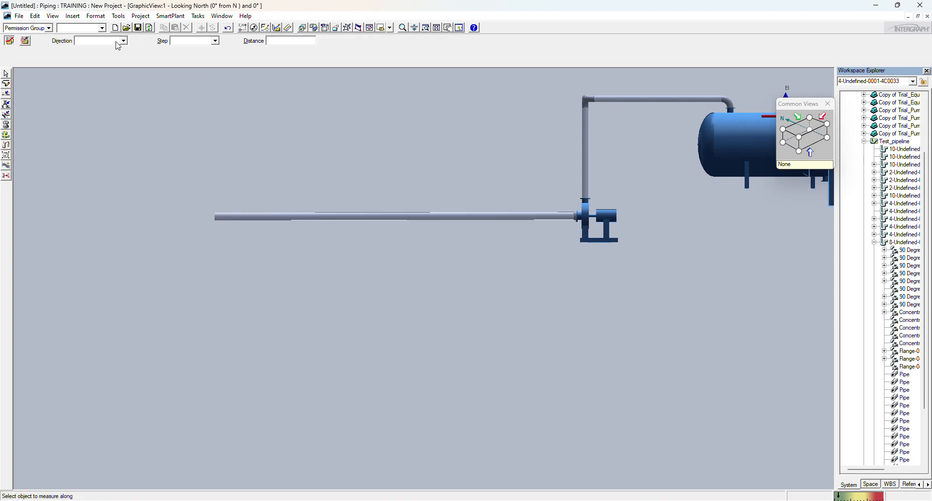
{"action": "left_click", "coordinate": [288, 28]}
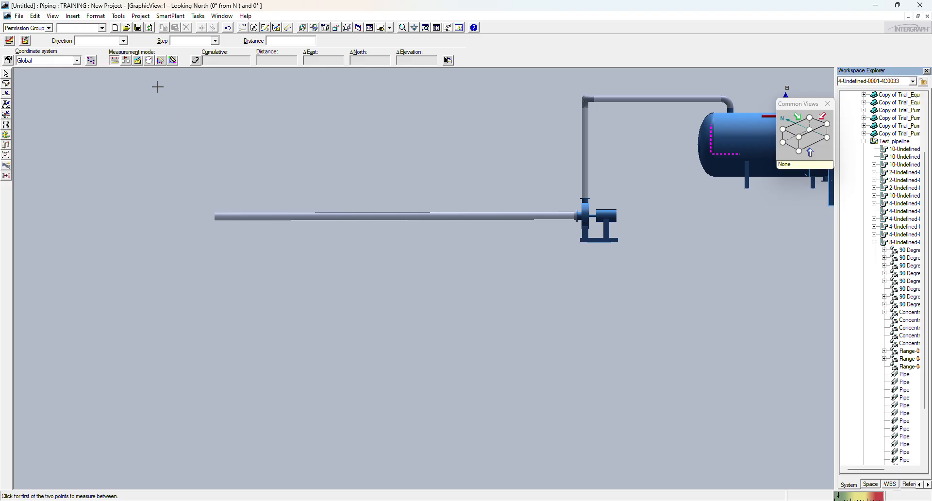
{"action": "left_click", "coordinate": [244, 29]}
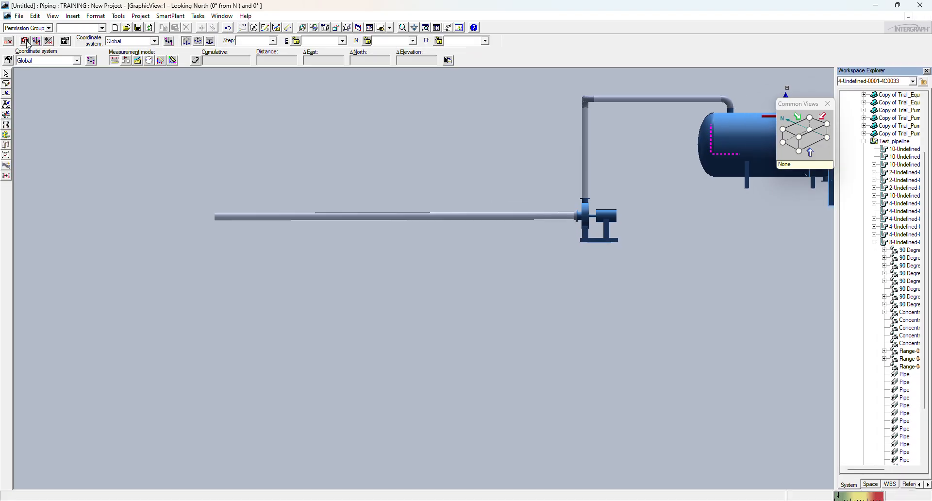
{"action": "left_click", "coordinate": [24, 42]}
{"action": "scroll", "coordinate": [207, 218], "scroll_direction": "up", "scroll_amount": 2}
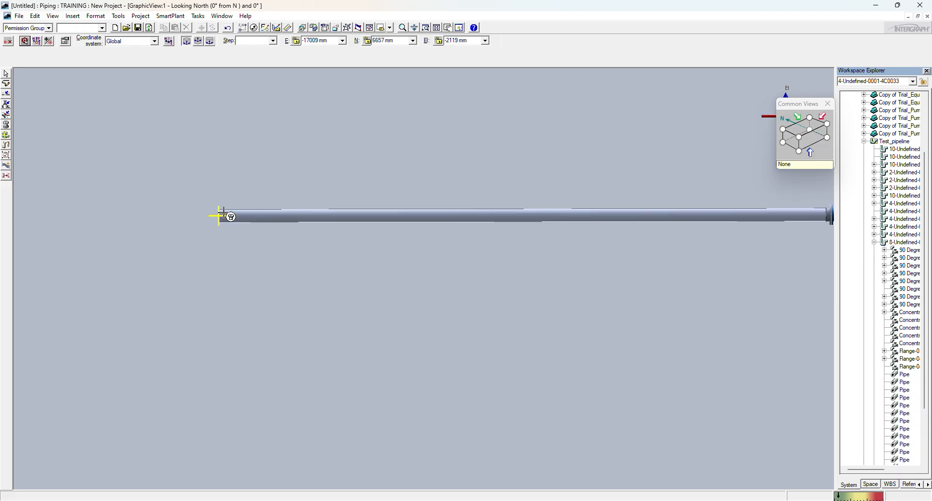
{"action": "scroll", "coordinate": [218, 216], "scroll_direction": "down", "scroll_amount": 2}
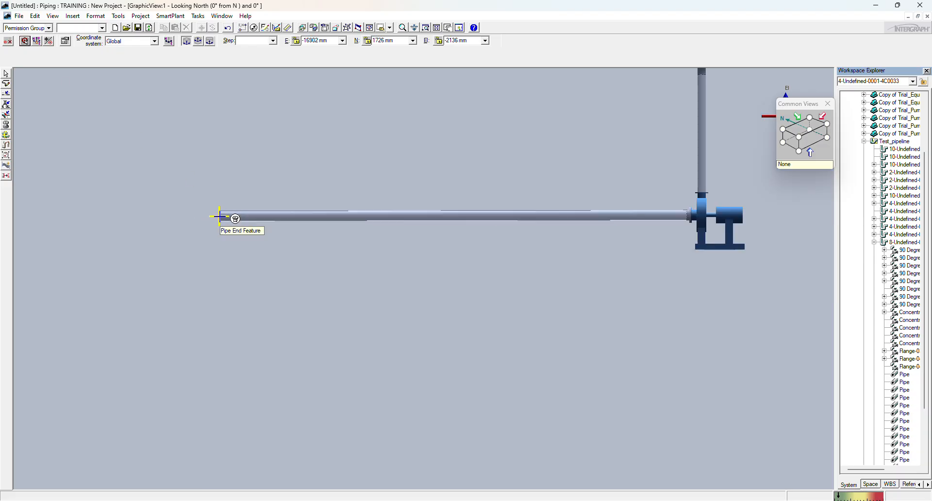
{"action": "scroll", "coordinate": [575, 217], "scroll_direction": "up", "scroll_amount": 1}
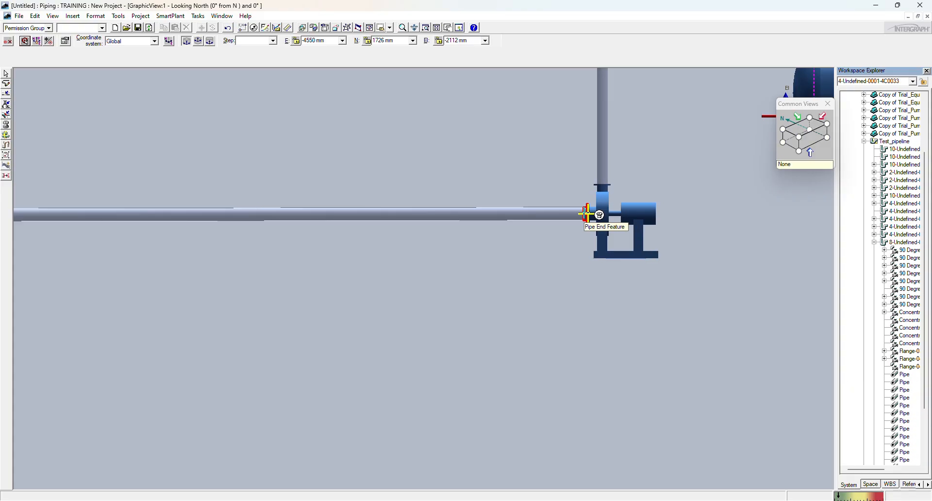
{"action": "scroll", "coordinate": [587, 214], "scroll_direction": "down", "scroll_amount": 2}
{"action": "scroll", "coordinate": [304, 211], "scroll_direction": "up", "scroll_amount": 2}
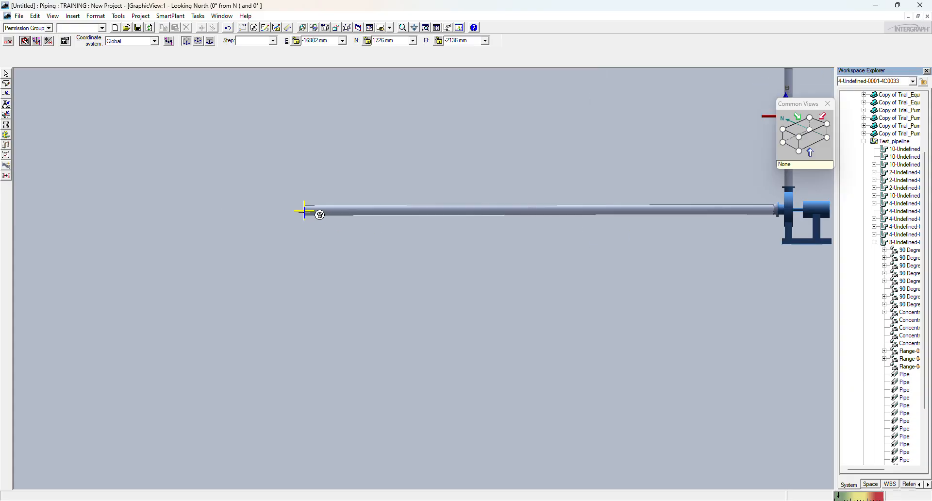
{"action": "scroll", "coordinate": [404, 210], "scroll_direction": "down", "scroll_amount": 2}
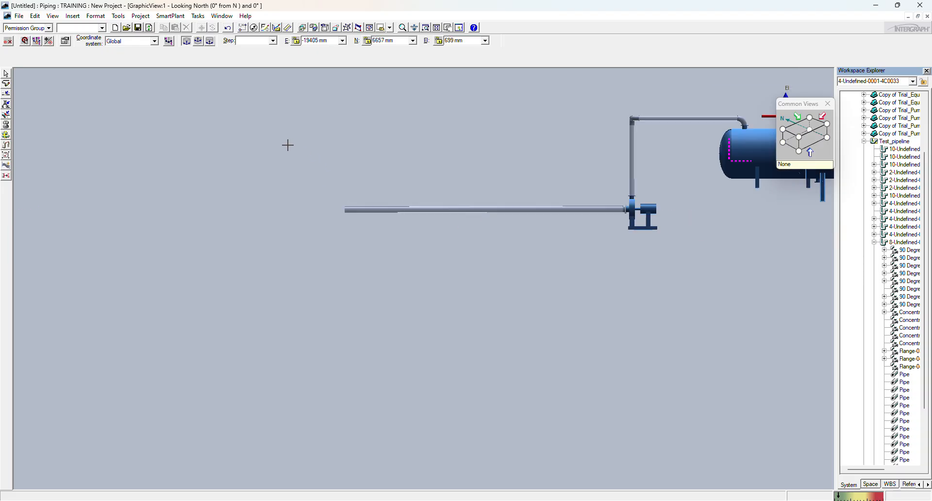
{"action": "left_click", "coordinate": [287, 28]}
{"action": "left_click", "coordinate": [798, 138]}
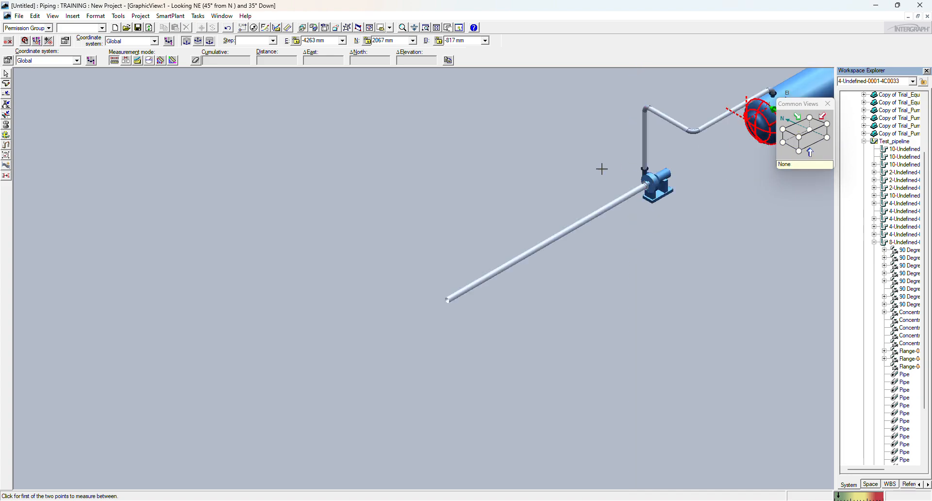
{"action": "scroll", "coordinate": [602, 168], "scroll_direction": "down", "scroll_amount": 5}
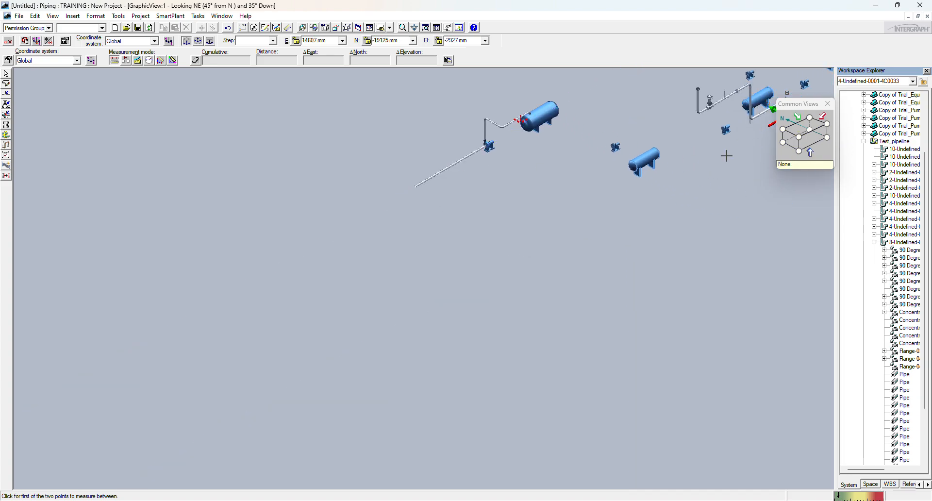
{"action": "left_click", "coordinate": [783, 142]}
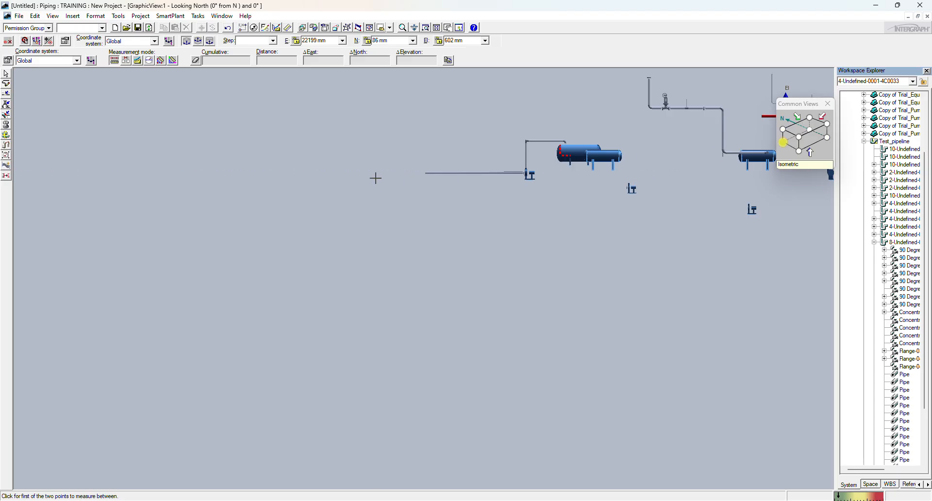
{"action": "scroll", "coordinate": [456, 207], "scroll_direction": "up", "scroll_amount": 3}
{"action": "middle_click_drag", "start_coordinate": [416, 197], "coordinate": [408, 211]}
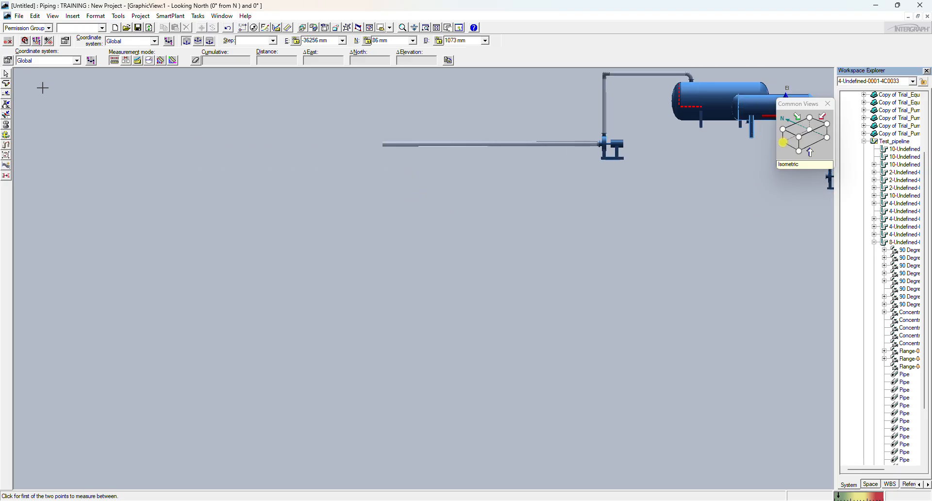
Start a new pipe run in the open space below the first sloped pipe, with DOWNSTREAM flow direction and a 5.00 mm / 1.00 m minimum slope.
{"action": "left_click", "coordinate": [7, 84]}
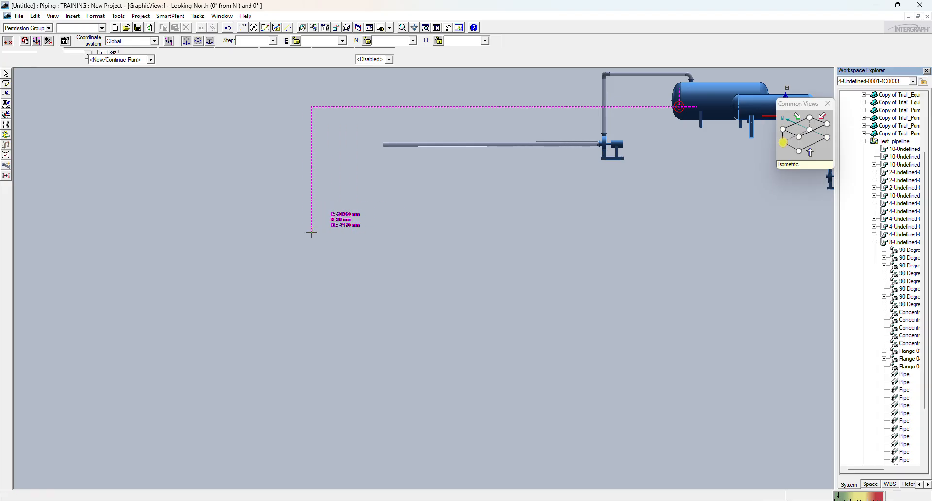
{"action": "left_click", "coordinate": [311, 232]}
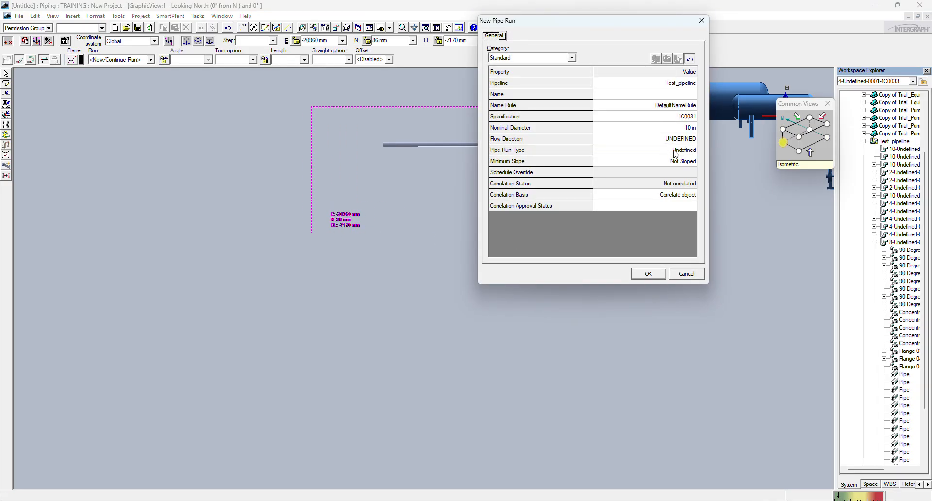
{"action": "left_click", "coordinate": [634, 141]}
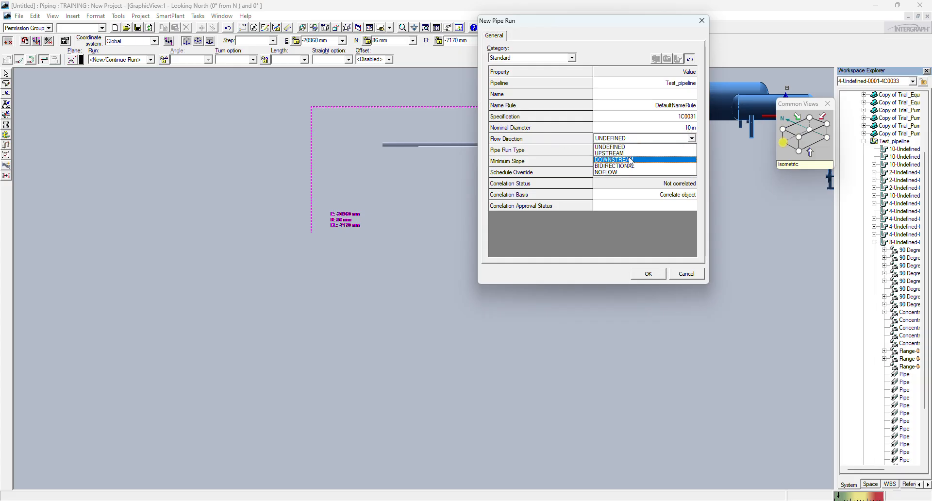
{"action": "left_click", "coordinate": [631, 159]}
{"action": "left_click", "coordinate": [683, 153]}
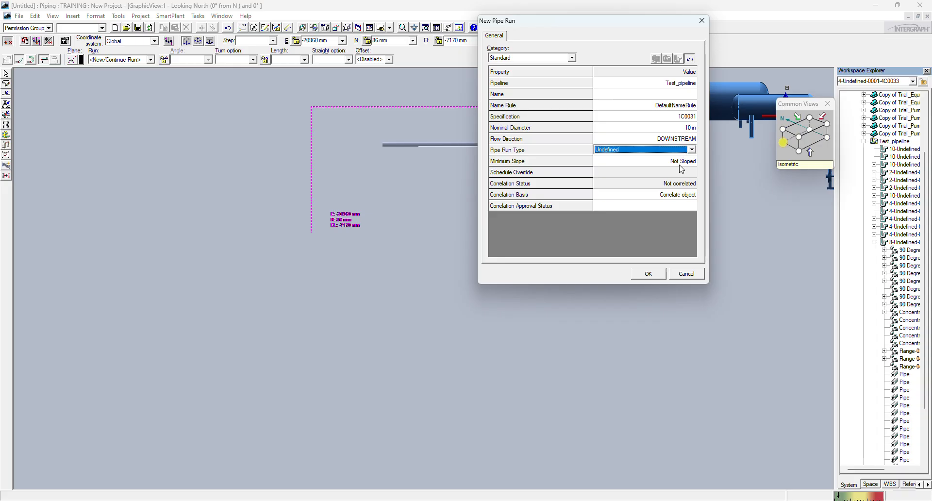
{"action": "left_click", "coordinate": [679, 164]}
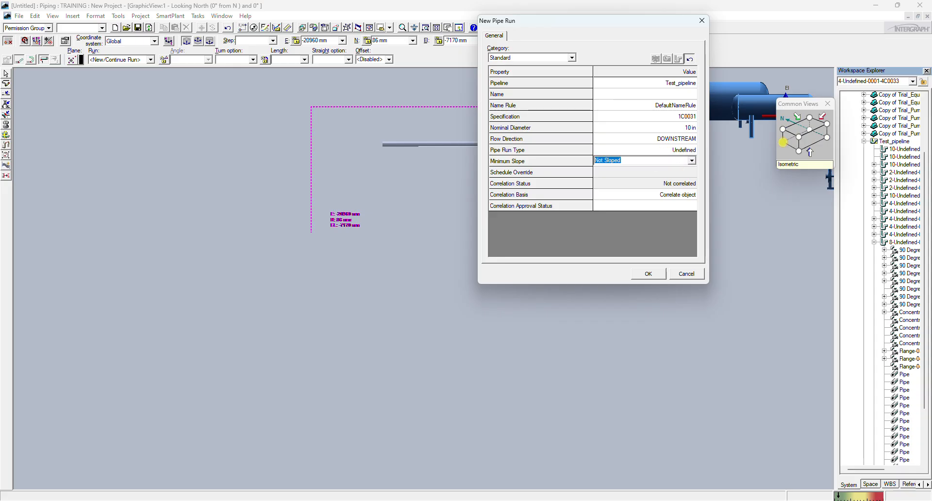
{"action": "type", "text": "5"}
{"action": "key", "text": "Tab"}
Set the new run's design maximum temperature to 0.00 C and design maximum pressure to 0.00 Pa, returning to the Standard properties.
{"action": "left_click", "coordinate": [513, 57]}
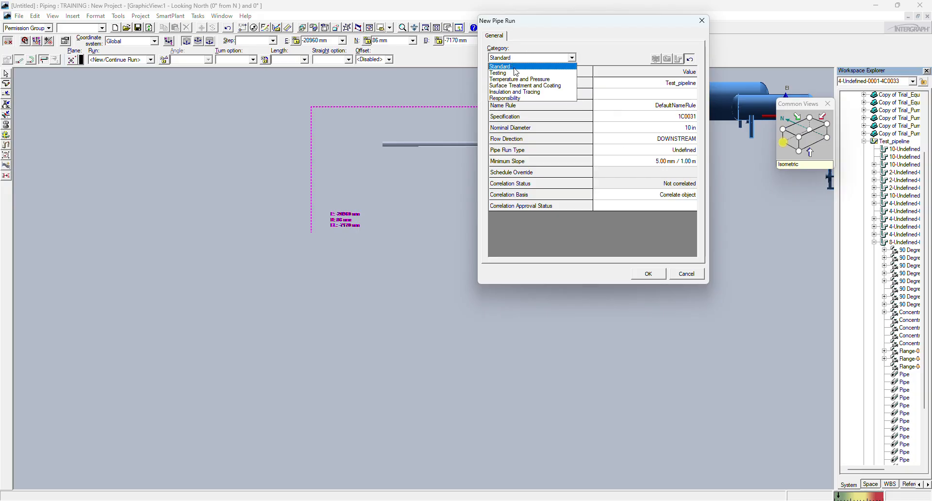
{"action": "left_click", "coordinate": [514, 75]}
{"action": "left_click", "coordinate": [694, 86]}
{"action": "type", "text": "0"}
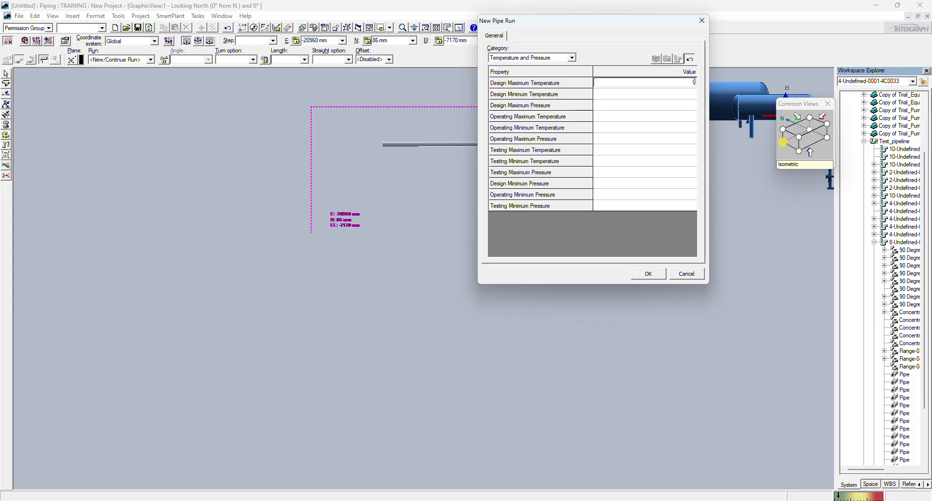
{"action": "left_click", "coordinate": [688, 105]}
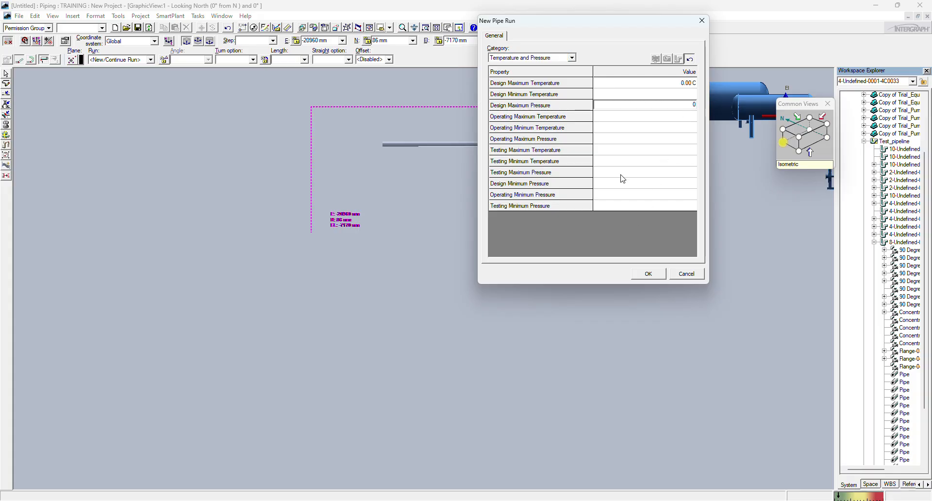
{"action": "key", "text": "Return"}
{"action": "left_click", "coordinate": [563, 58]}
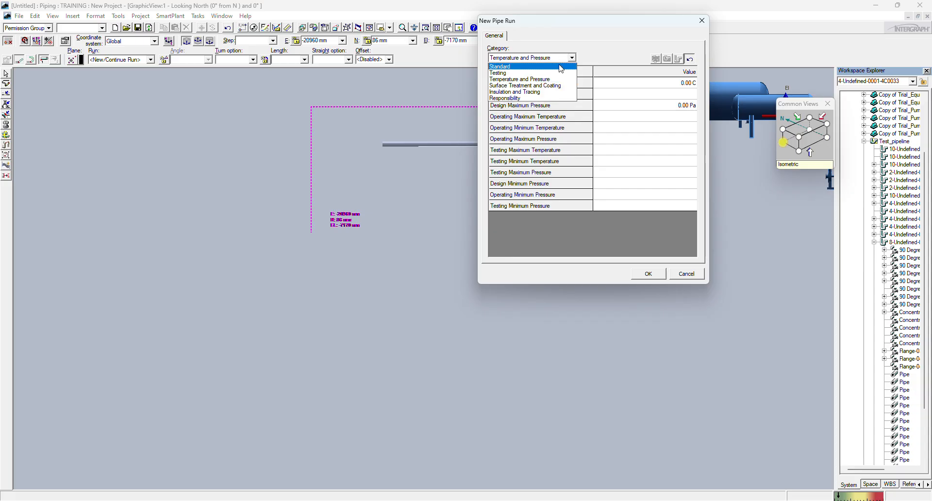
{"action": "left_click", "coordinate": [561, 66]}
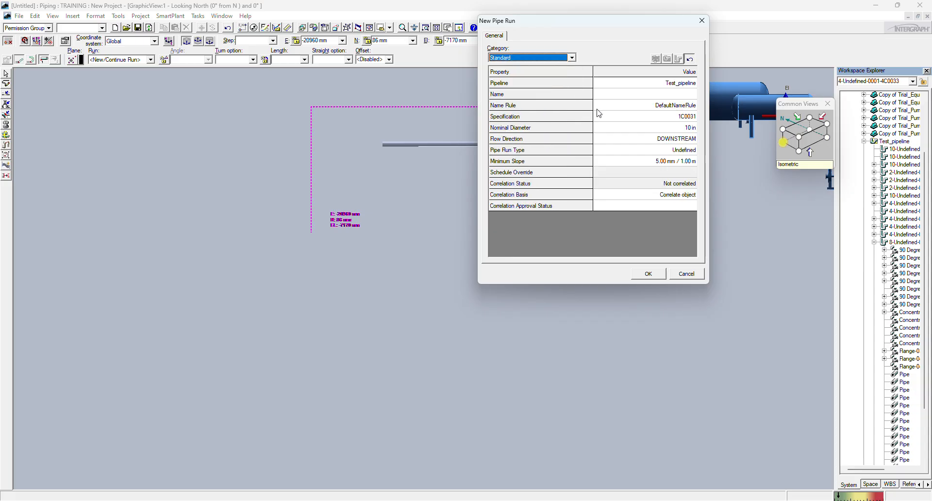
Accept the run properties with the start as the low point, and route a straight pipe about 20470 mm long eastward.
{"action": "left_click", "coordinate": [680, 163]}
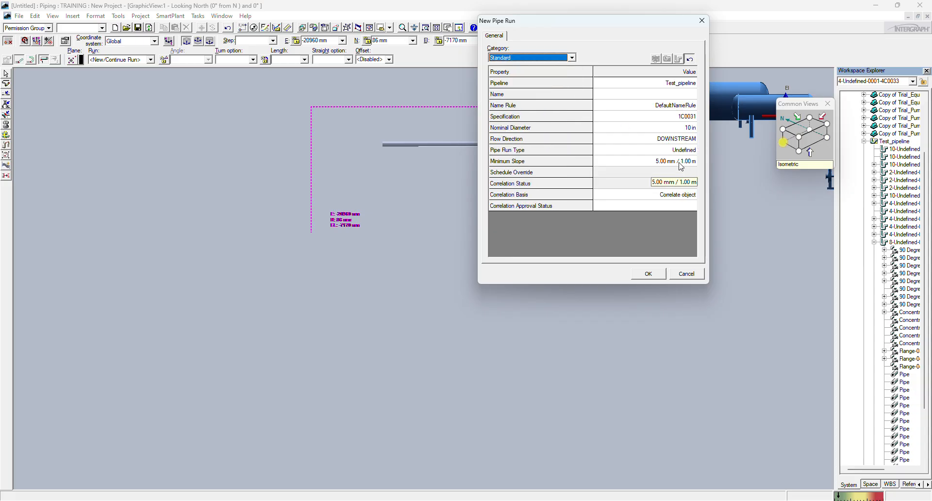
{"action": "left_click", "coordinate": [648, 275]}
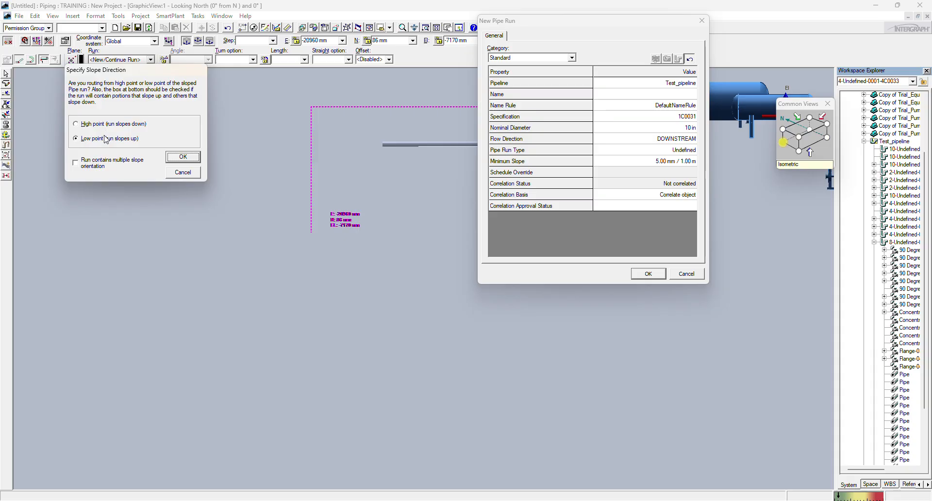
{"action": "left_click", "coordinate": [104, 141]}
{"action": "left_click", "coordinate": [183, 157]}
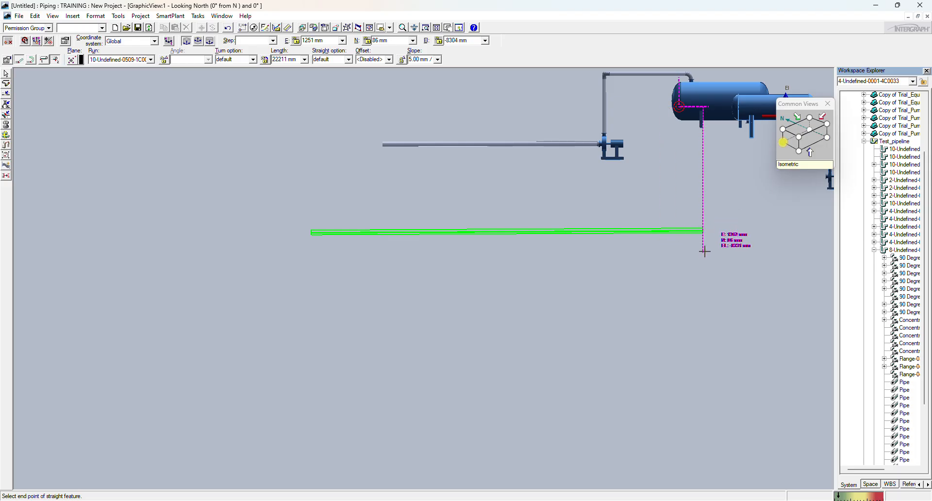
{"action": "left_click", "coordinate": [671, 230]}
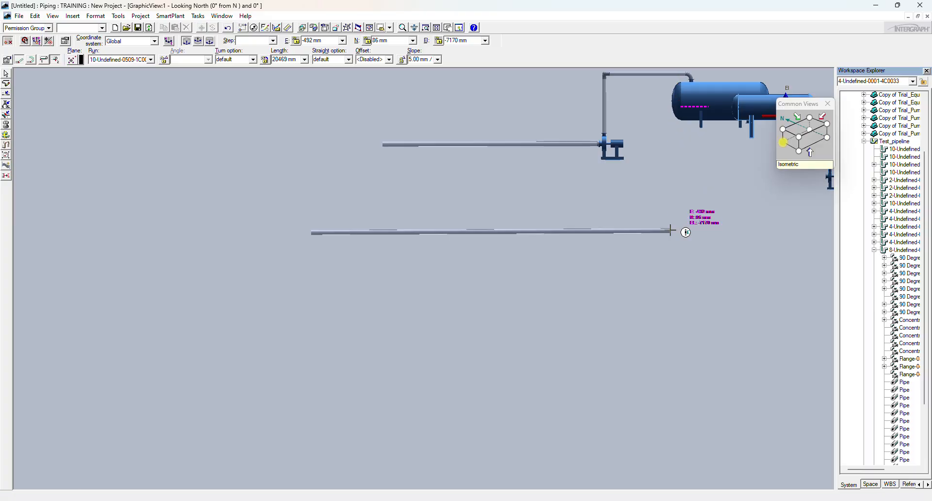
{"action": "key", "text": "Escape"}
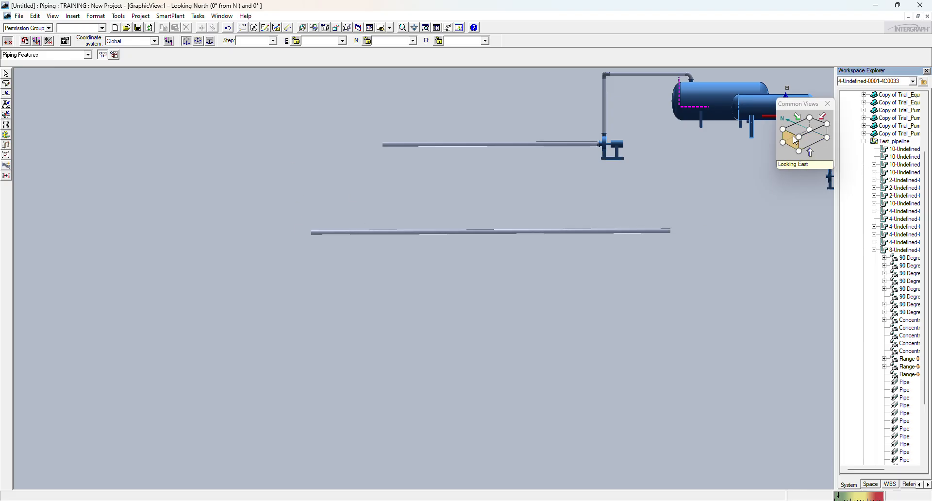
Insert a 90 Degree Direction Change at the west end of the new sloped pipe.
{"action": "left_click", "coordinate": [5, 107]}
{"action": "left_click", "coordinate": [331, 233]}
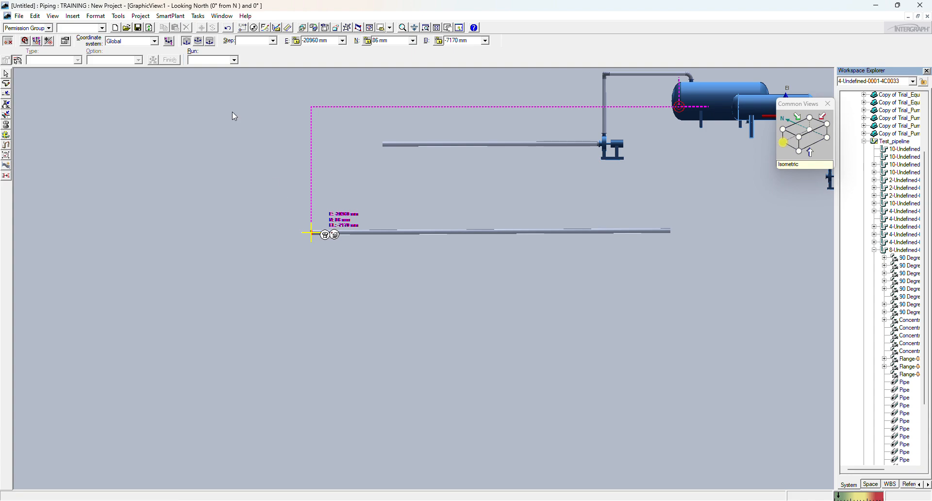
{"action": "left_click", "coordinate": [78, 60]}
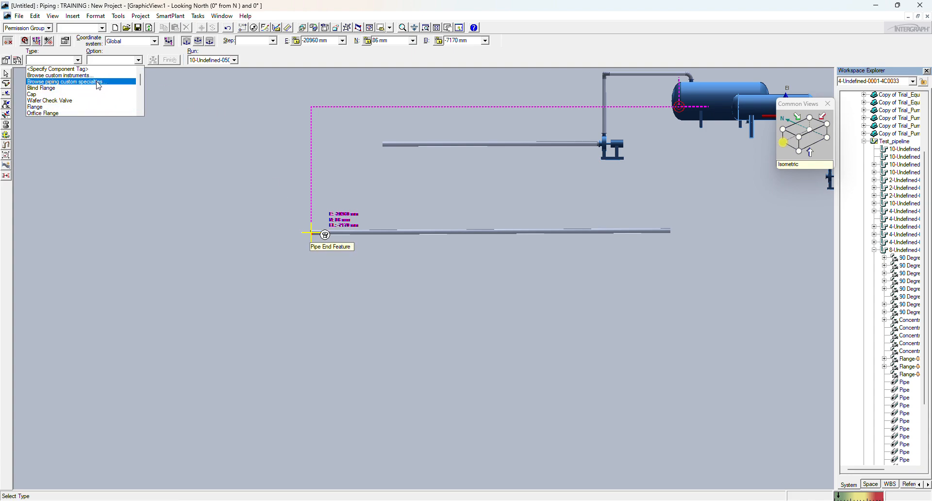
{"action": "scroll", "coordinate": [90, 105], "scroll_direction": "down", "scroll_amount": 3}
{"action": "scroll", "coordinate": [91, 105], "scroll_direction": "down", "scroll_amount": 2}
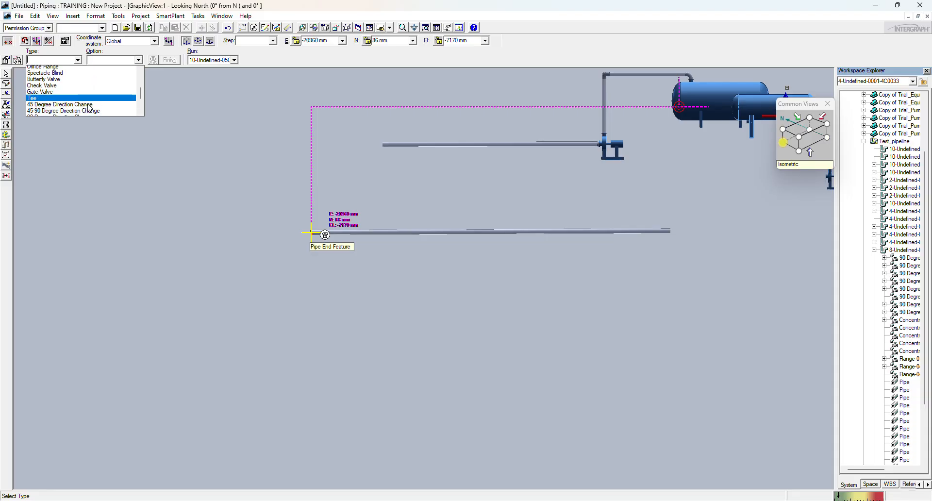
{"action": "left_click", "coordinate": [90, 107]}
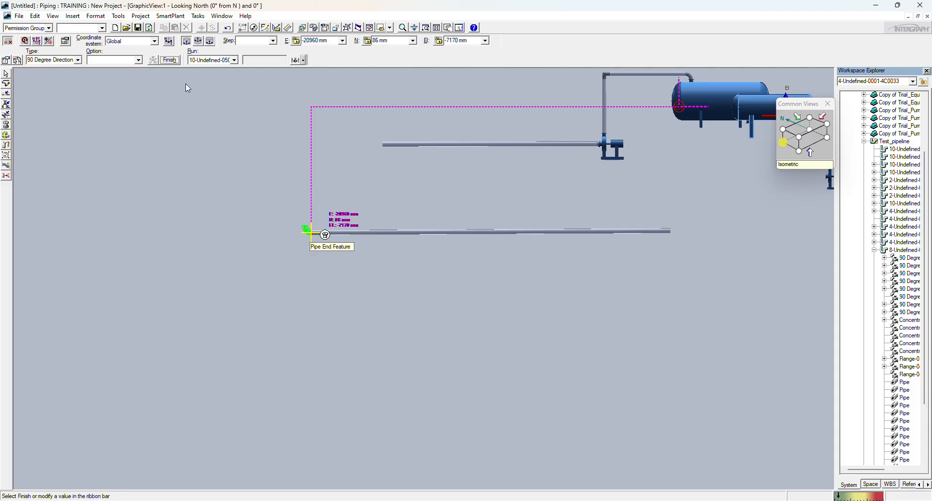
{"action": "left_click", "coordinate": [170, 59]}
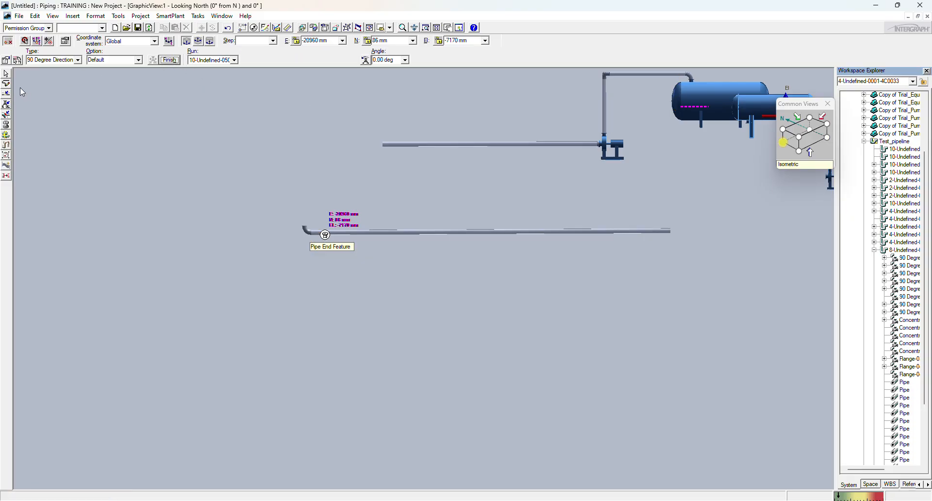
Insert a flange near the middle of the new sloped pipe, at about E -11086 mm.
{"action": "left_click", "coordinate": [7, 75]}
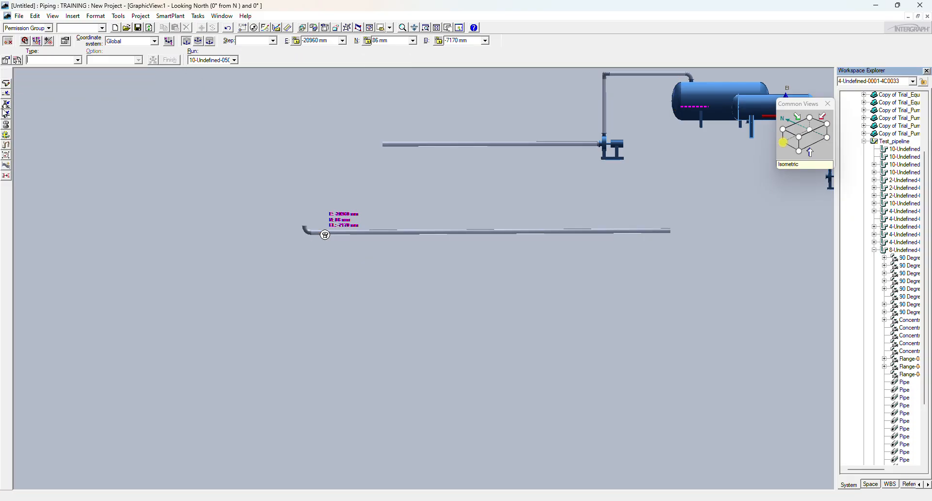
{"action": "left_click", "coordinate": [6, 104]}
{"action": "left_click", "coordinate": [488, 231]}
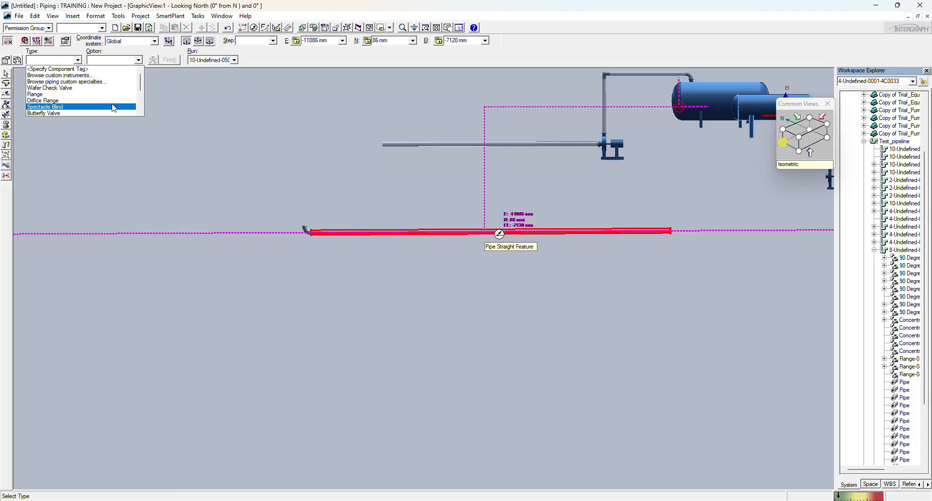
{"action": "left_click", "coordinate": [102, 96]}
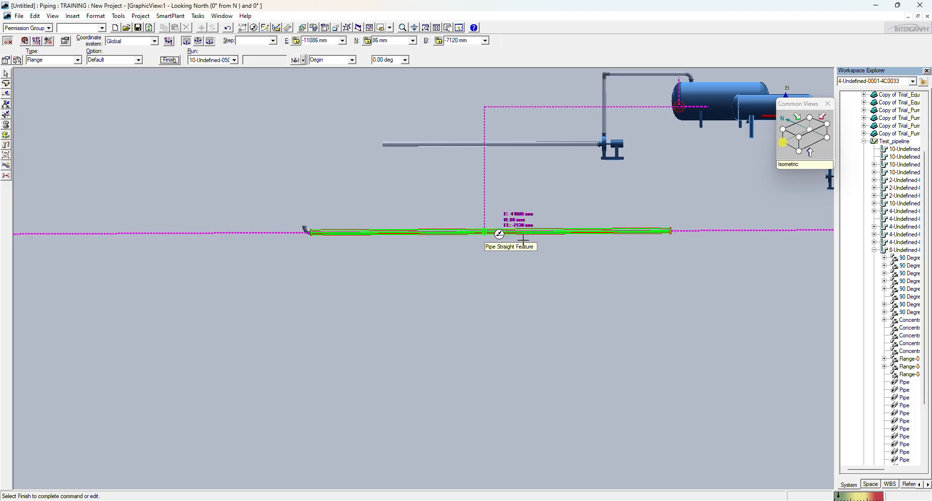
{"action": "left_click", "coordinate": [170, 60]}
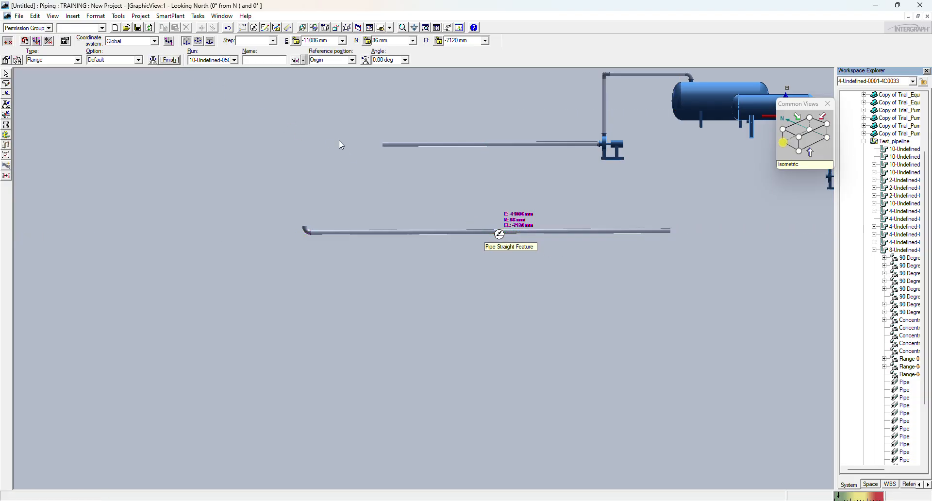